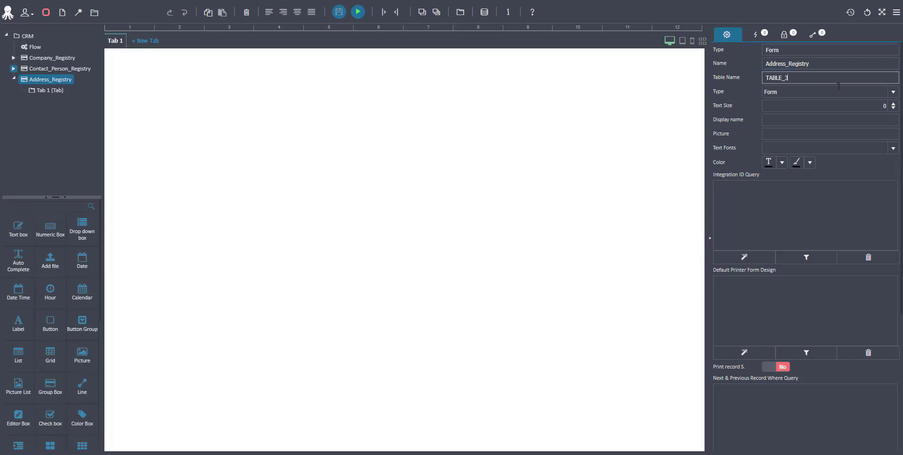
- Set the Address_Registry form's table name to XP_AddressRegistry and its display name to Address Registry
key("BackSpace")
left_click(842, 120)
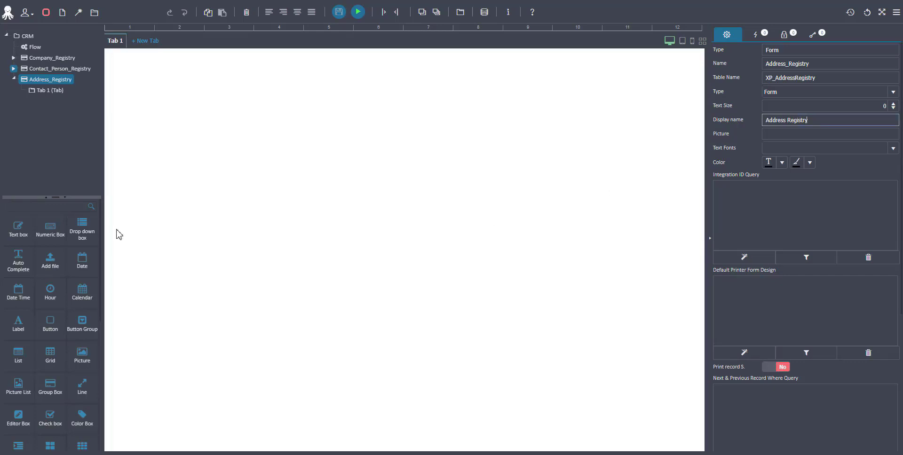
- Add a drop-down box at the start of the form, with the label text Company and the field name Company
left_click_drag(82, 229, 152, 83)
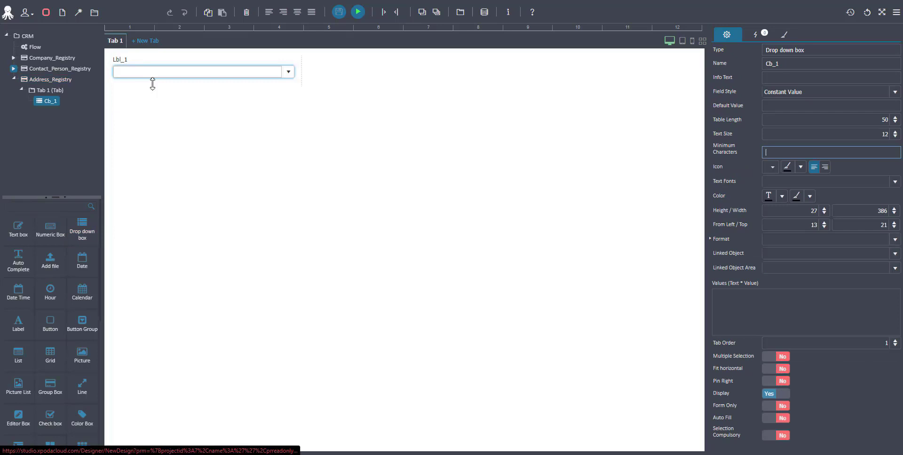
left_click(141, 60)
left_click(792, 64)
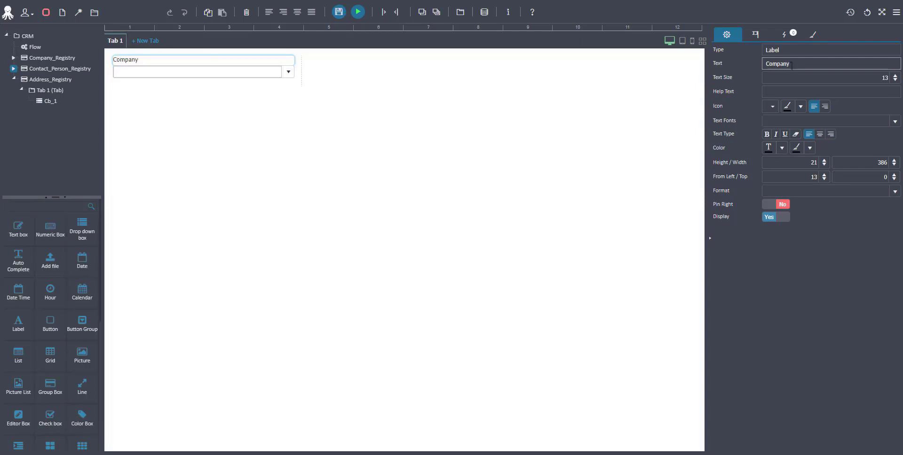
left_click(278, 72)
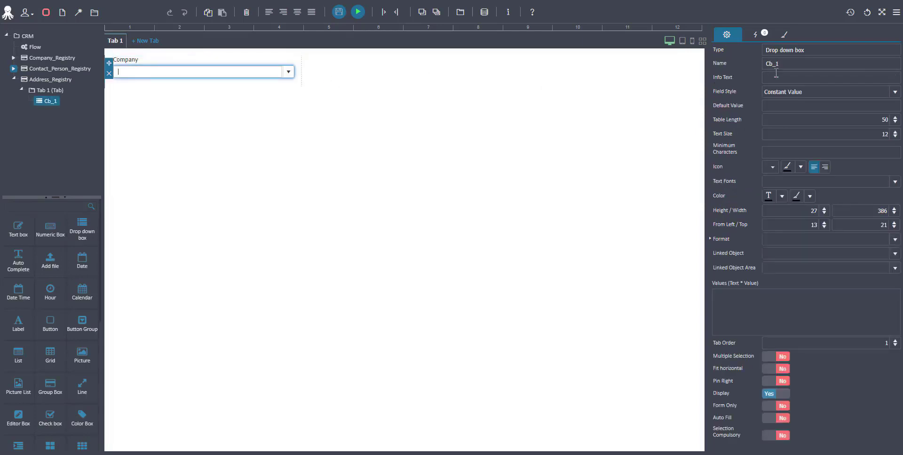
double_click(822, 65)
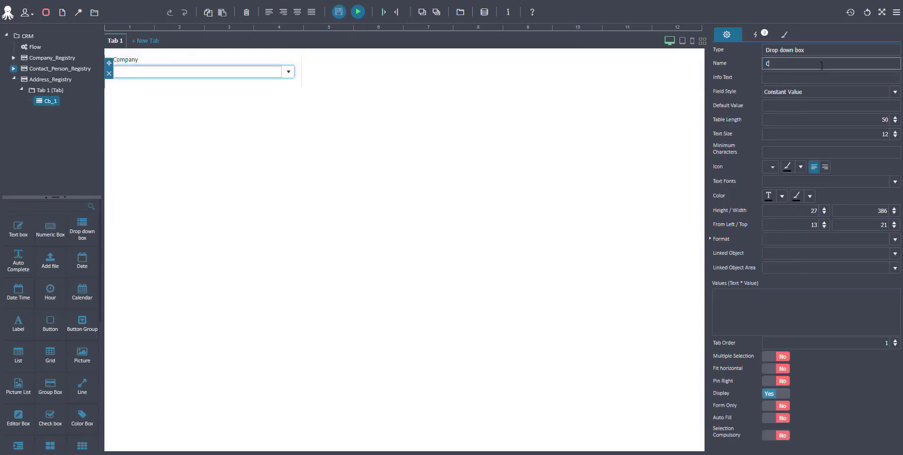
type("Compary")
- Set the Company drop-down's field style to SQL Query and build a query selecting UserTableID and Company_Name from XP_CompanyName
left_click(895, 92)
left_click(868, 112)
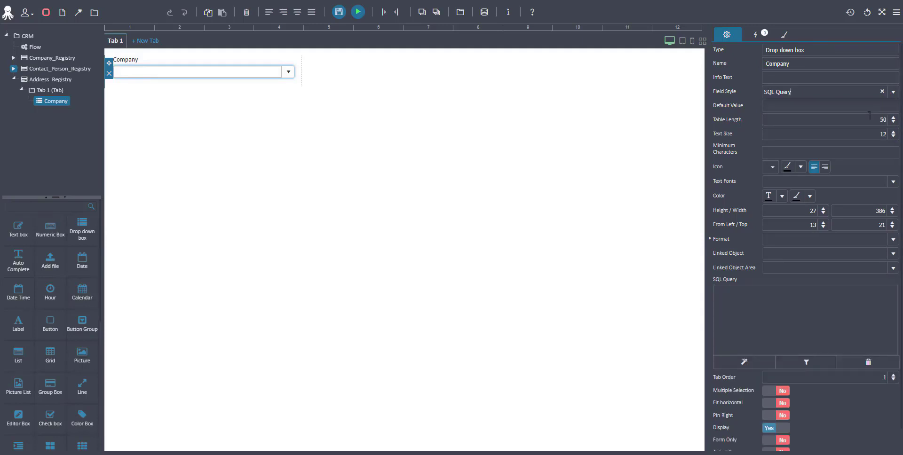
left_click(762, 367)
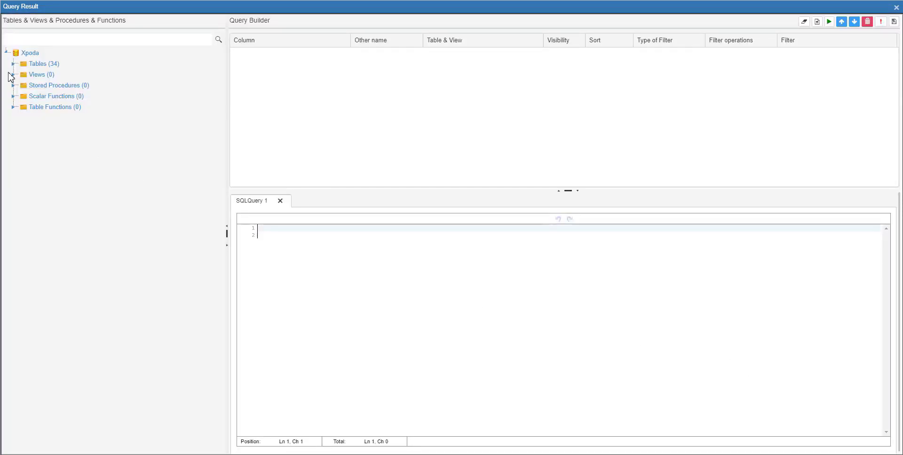
left_click(14, 65)
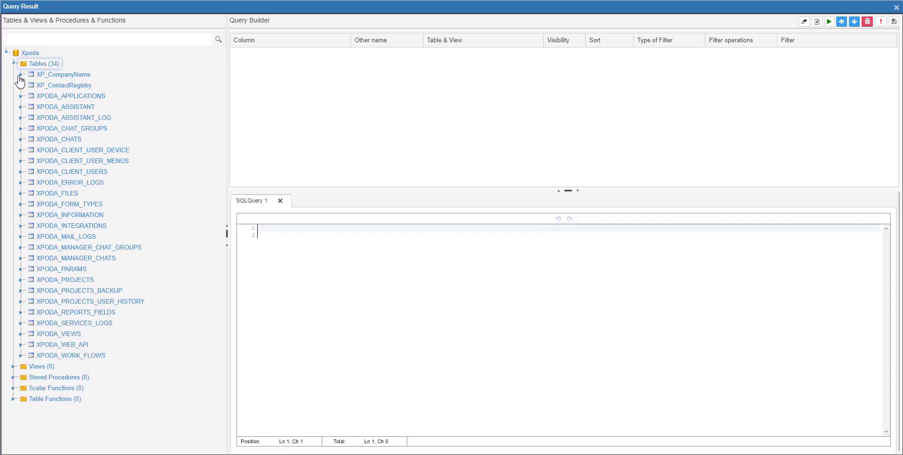
left_click(20, 76)
left_click_drag(41, 85, 264, 113)
left_click_drag(97, 193, 304, 137)
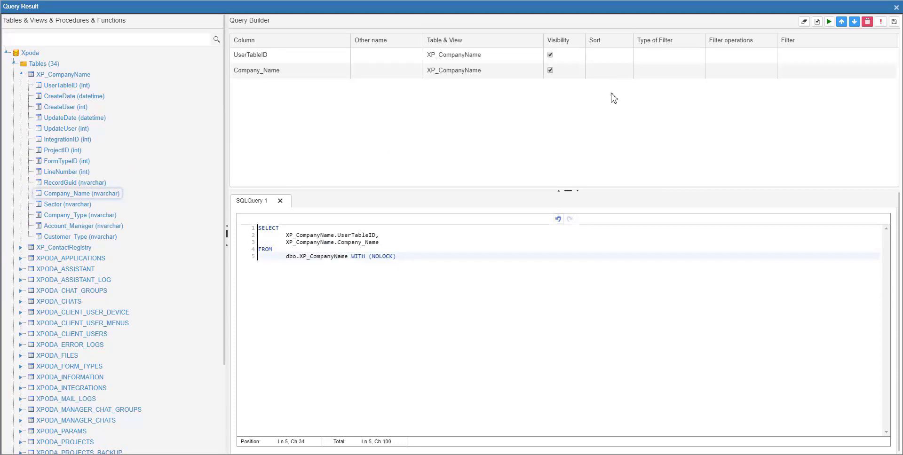
left_click(894, 23)
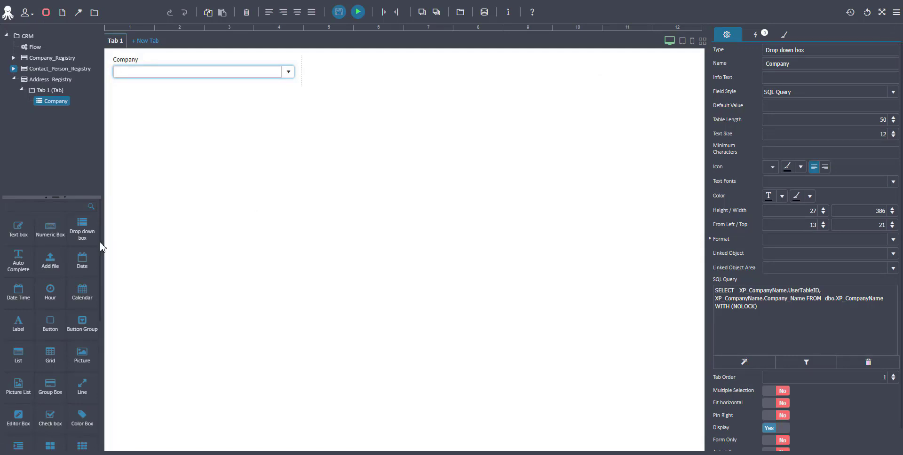
- Add a text box below Company, with the label text Address Name and the field name Address_Name
left_click(15, 229)
left_click(137, 97)
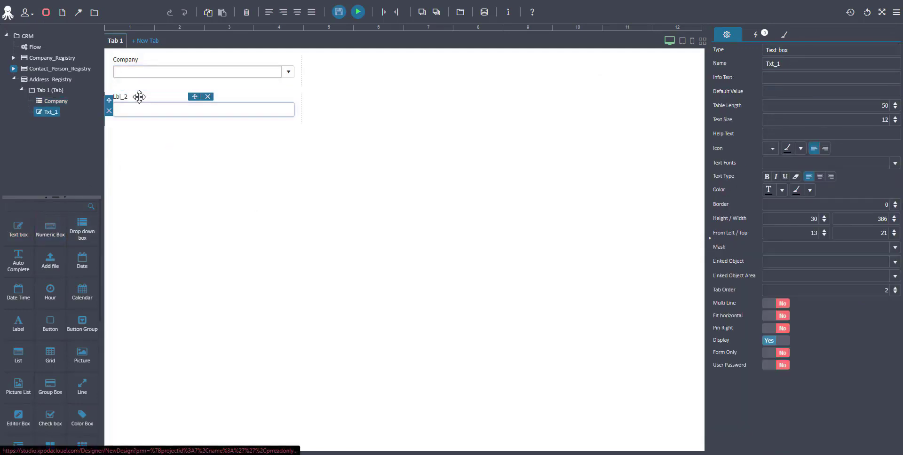
left_click(245, 90)
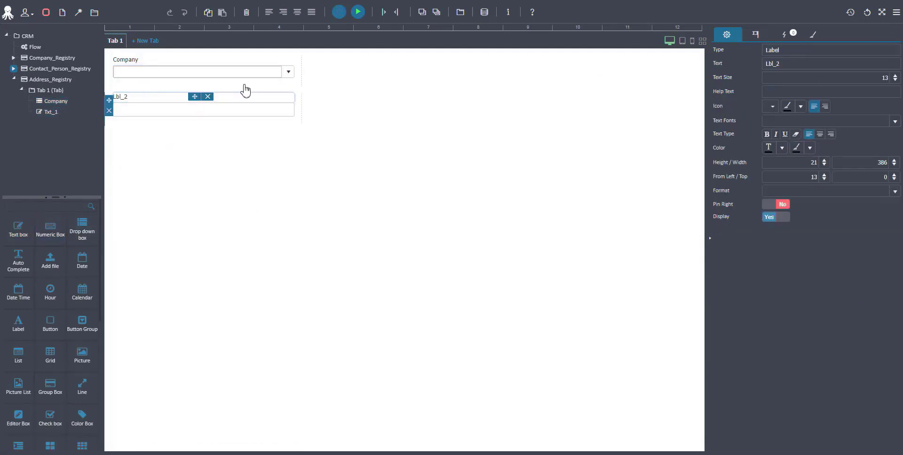
double_click(797, 64)
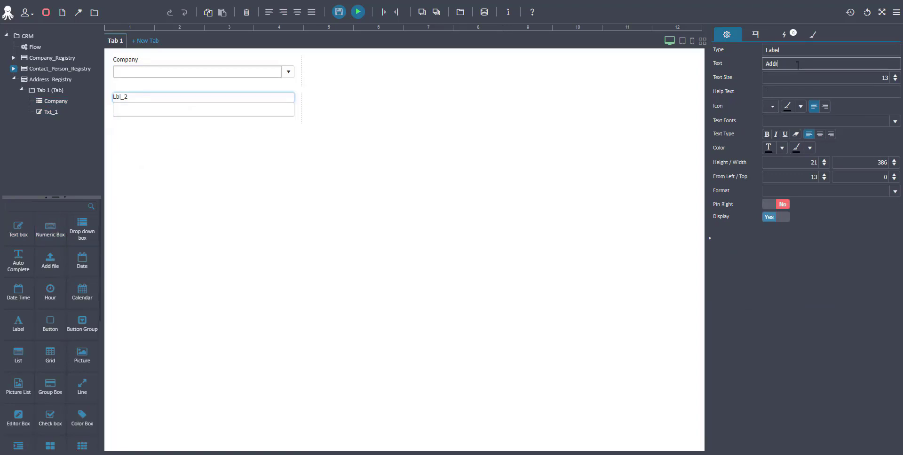
type("Address Name")
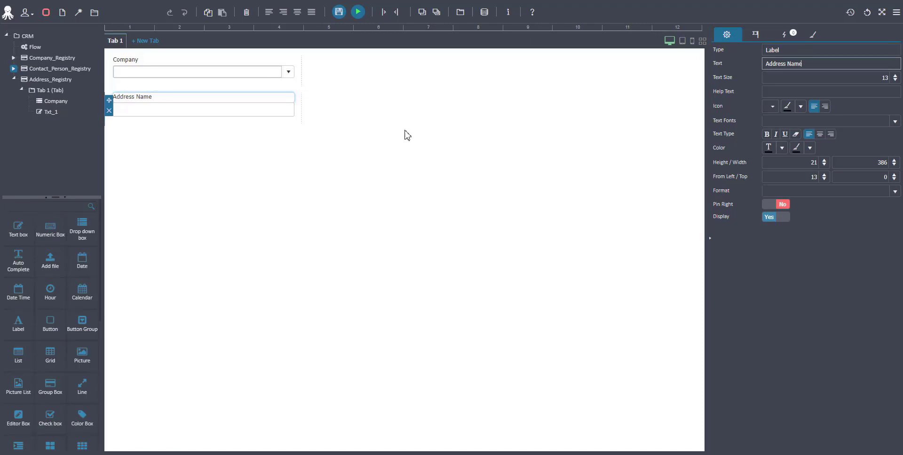
left_click(274, 112)
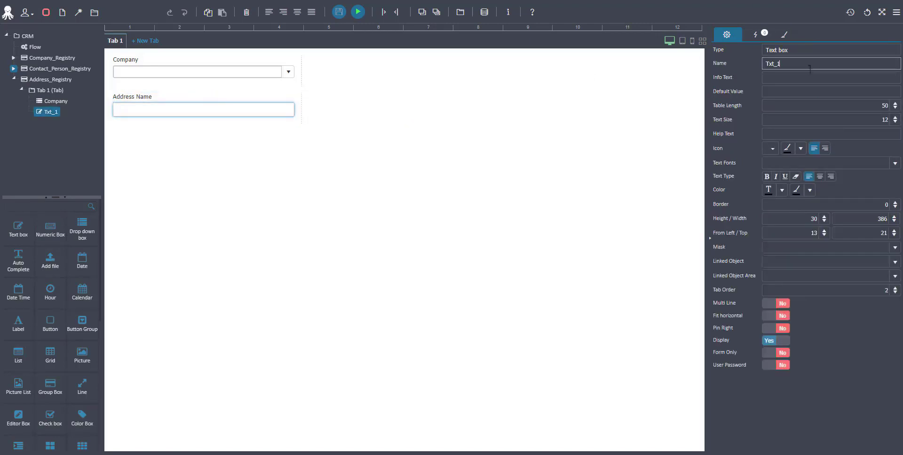
type("Address_Name")
key("Return")
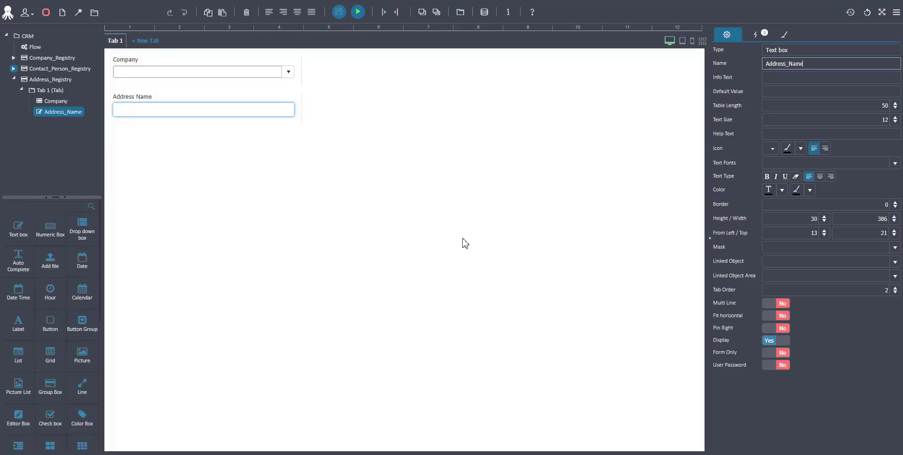
- Add a text box beside Address Name, label and name it Phone, and apply the Phone mask
left_click_drag(26, 231, 333, 114)
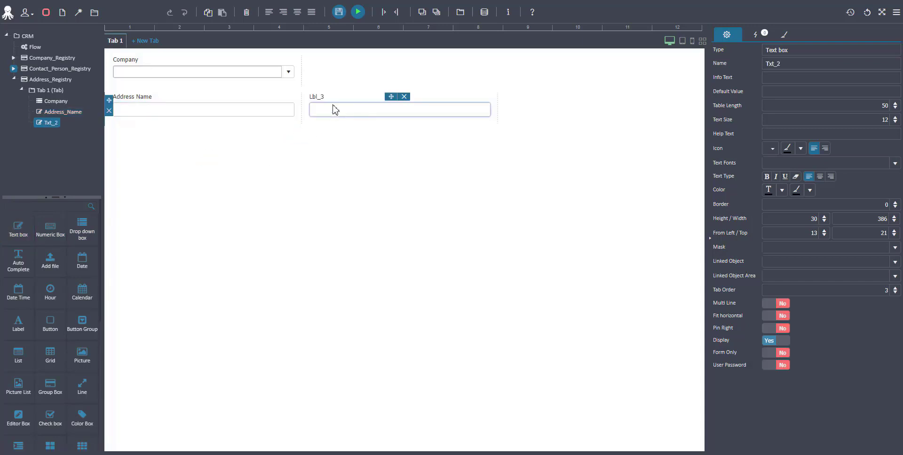
left_click(334, 96)
left_click(798, 64)
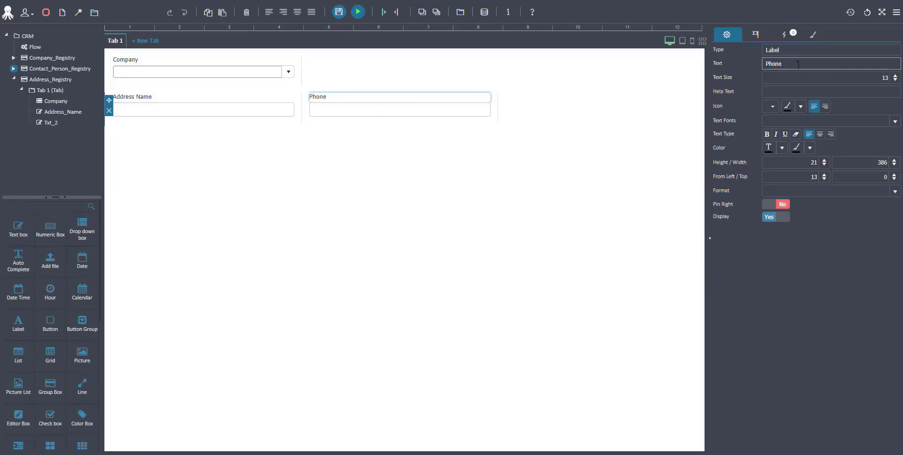
left_click(455, 114)
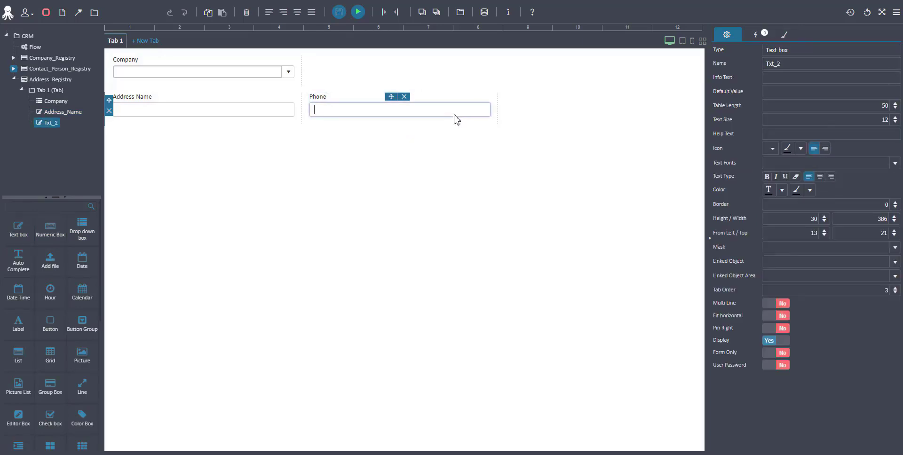
left_click(827, 66)
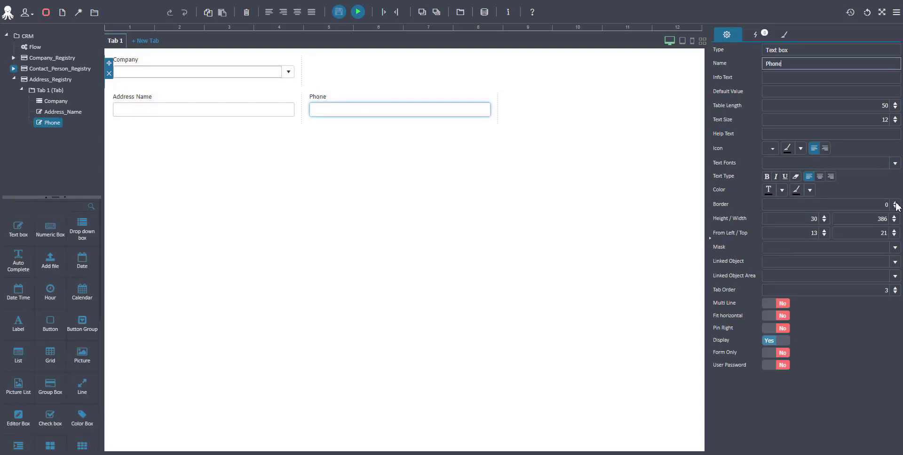
left_click(896, 250)
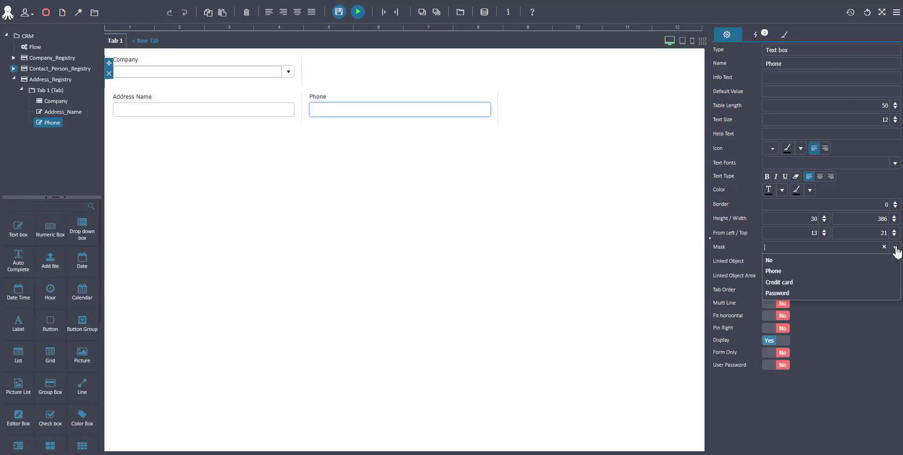
left_click(847, 270)
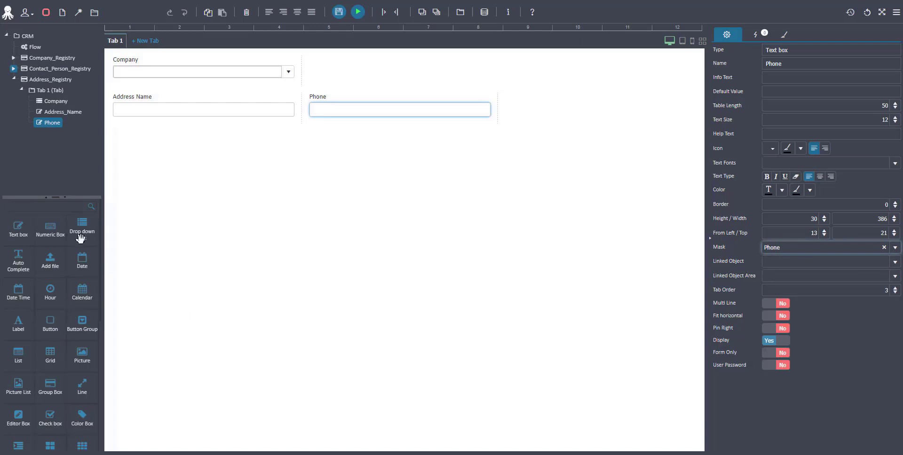
- Add a text box below Address Name and set its label text to Address
left_click_drag(18, 229, 153, 161)
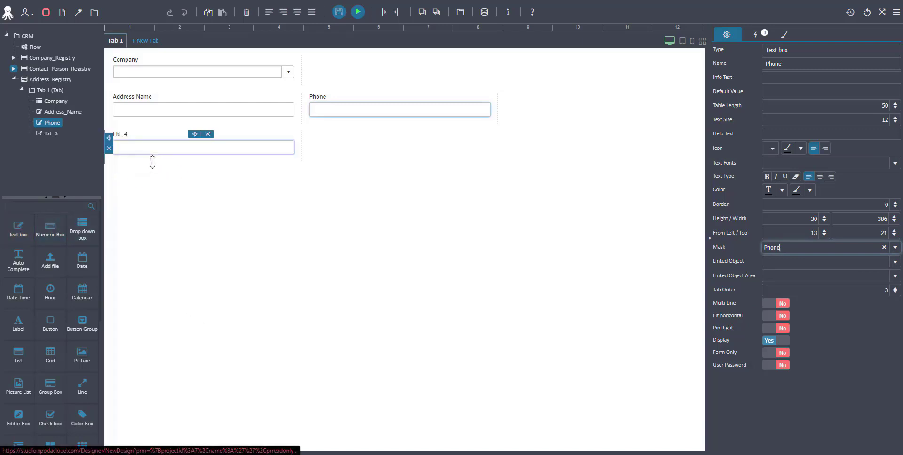
left_click(141, 135)
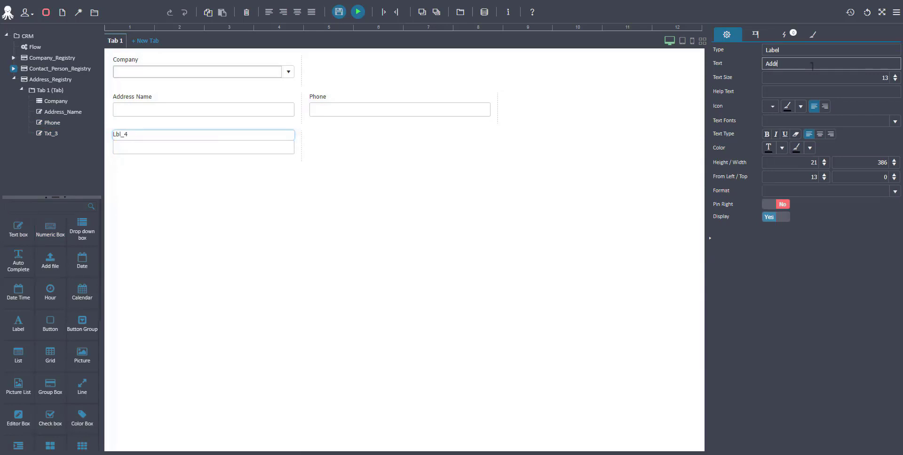
left_click(812, 65)
type("Address")
- Name the new text box Address and make it a multi-line field with a height of 100
left_click(252, 153)
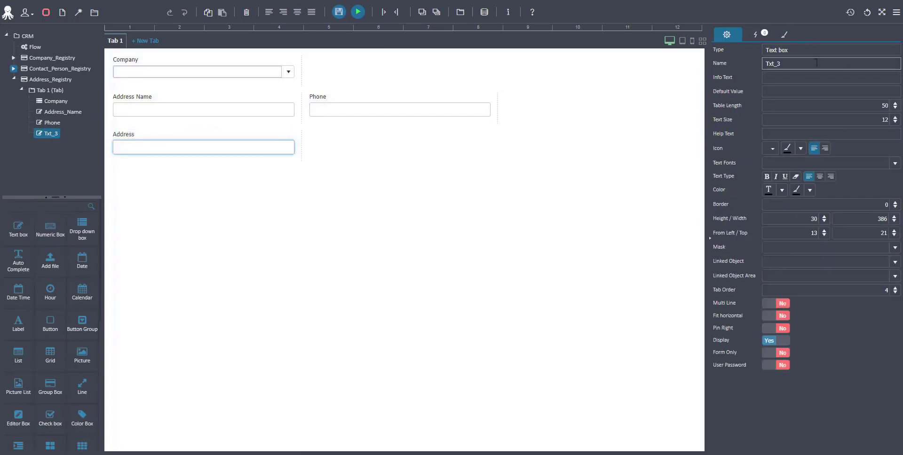
type("Address")
left_click(808, 220)
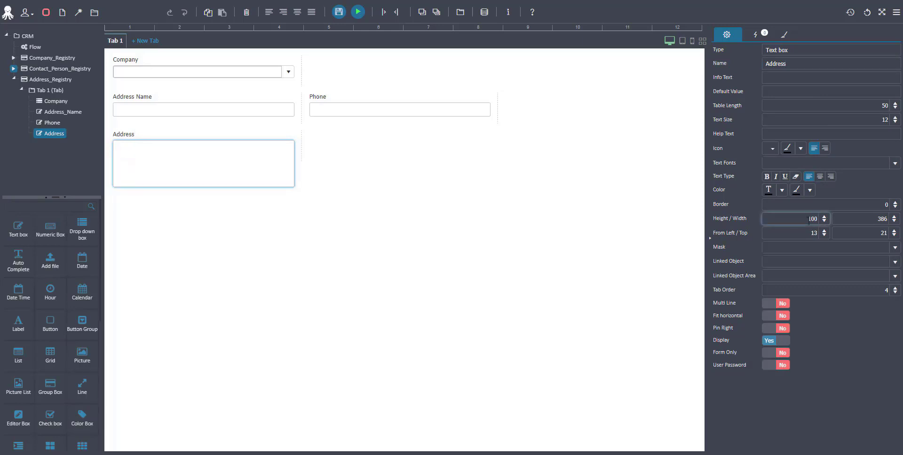
left_click(783, 306)
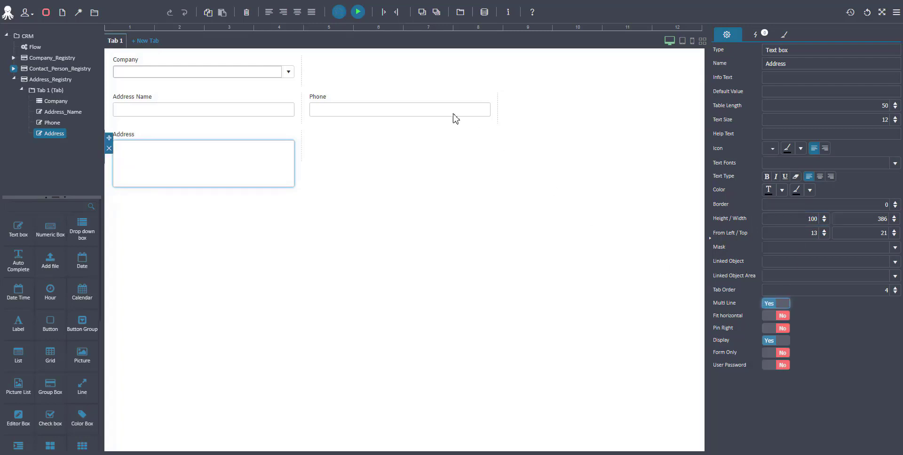
- Widen the Company and Address fields to ten grid columns and the Address Name field to six
left_click_drag(303, 68, 623, 71)
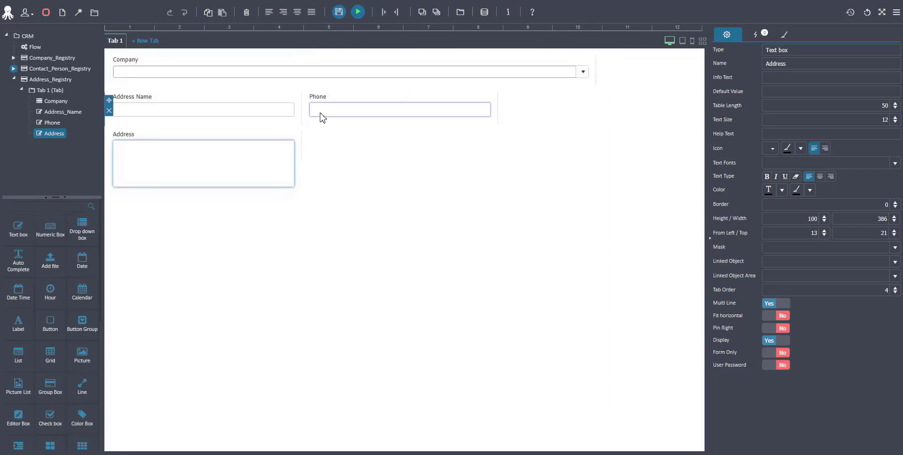
left_click_drag(302, 105, 444, 119)
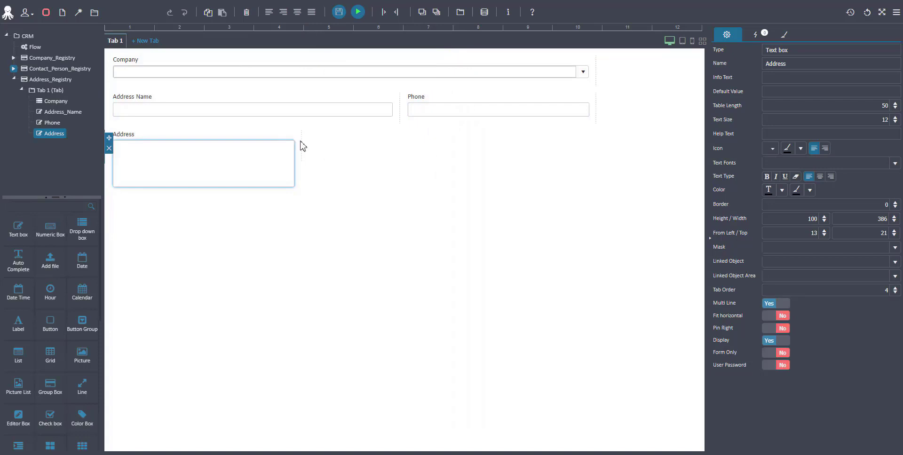
left_click_drag(302, 141, 614, 141)
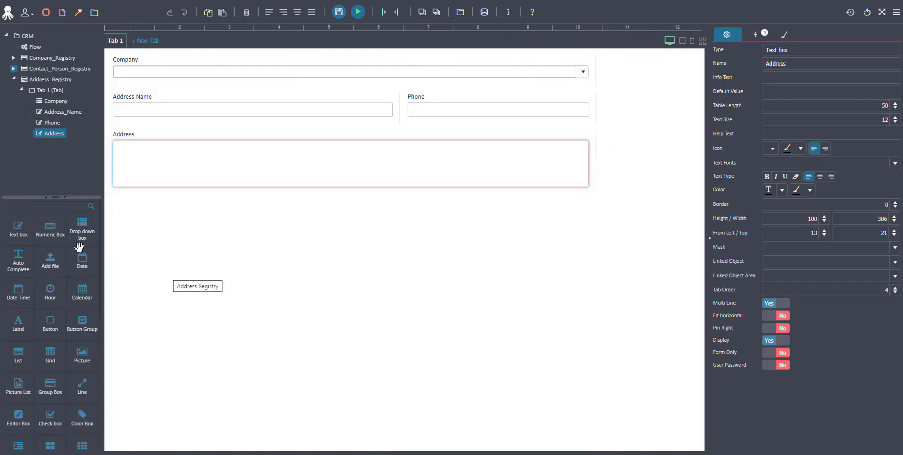
- Add a text box below Address, with the label text City and the field name City
left_click(19, 229)
left_click(143, 239)
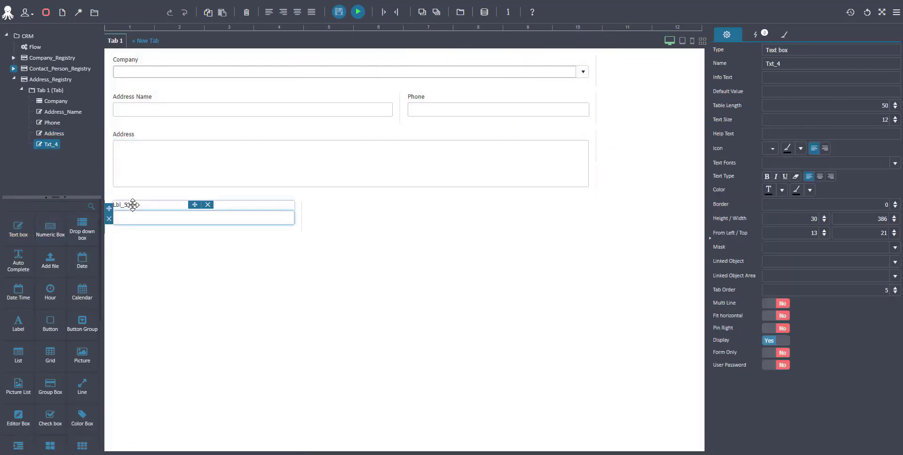
left_click(124, 204)
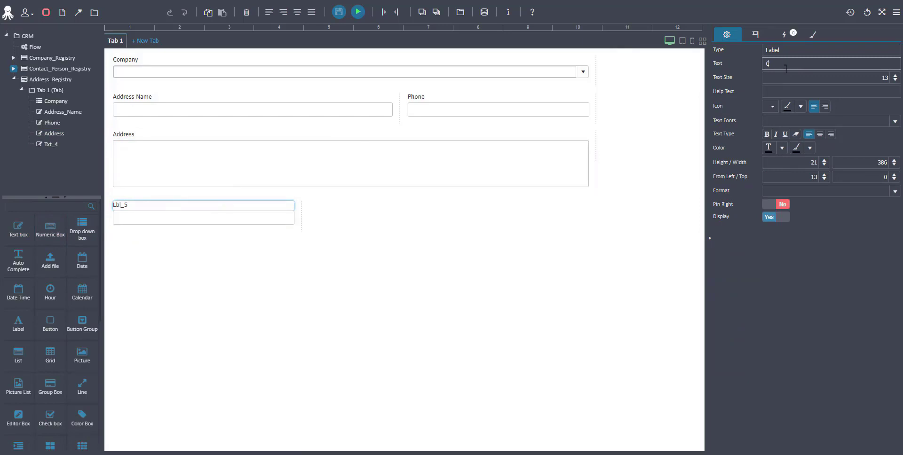
left_click(252, 220)
left_click(792, 64)
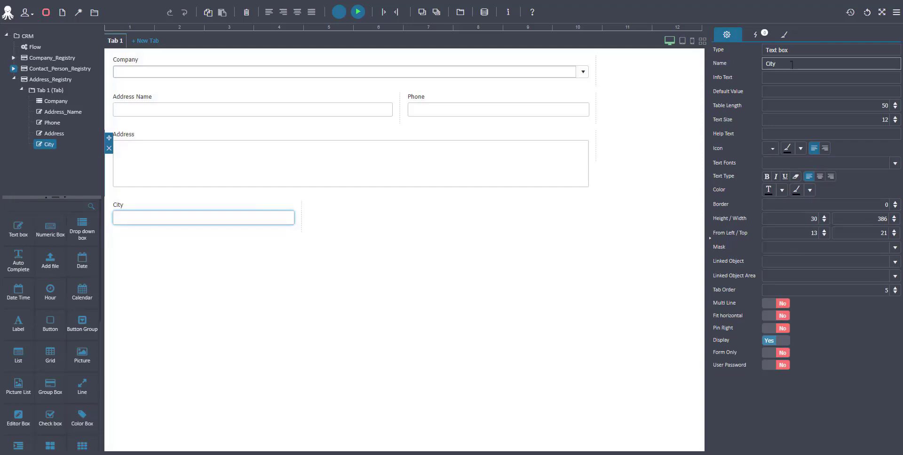
- Add a text box beside City, with the label text State and the field name State
left_click_drag(17, 233, 326, 231)
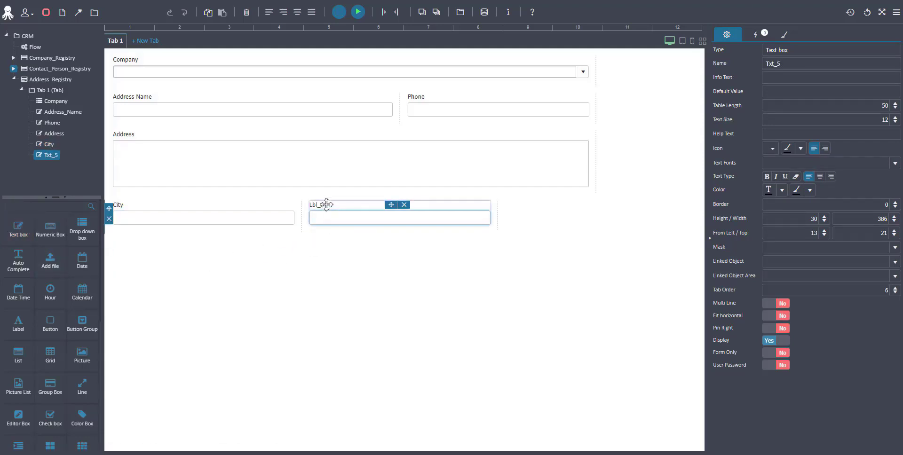
left_click(326, 205)
left_click(803, 64)
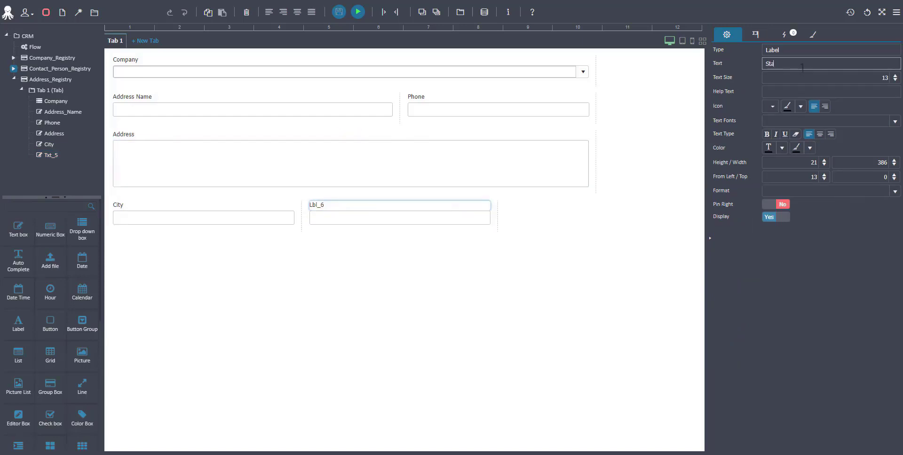
left_click(436, 222)
left_click(819, 71)
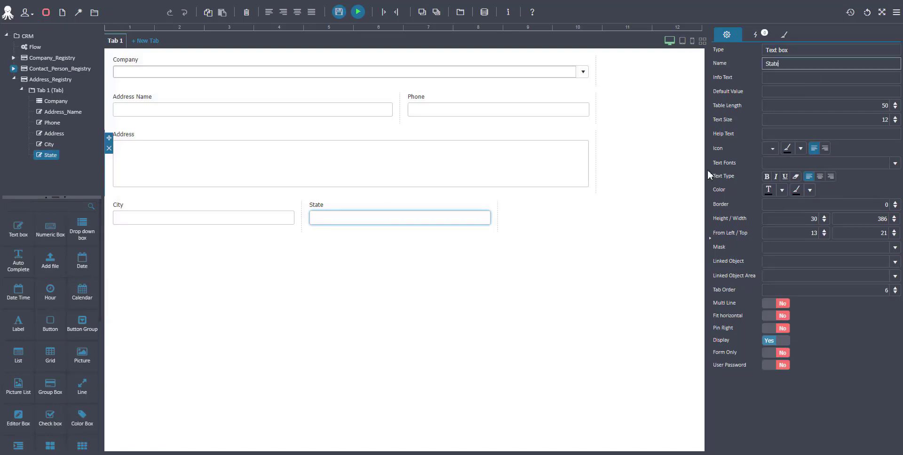
- Add a numeric box beside State and set its label text to Zip Code
left_click_drag(50, 229, 539, 220)
left_click(572, 204)
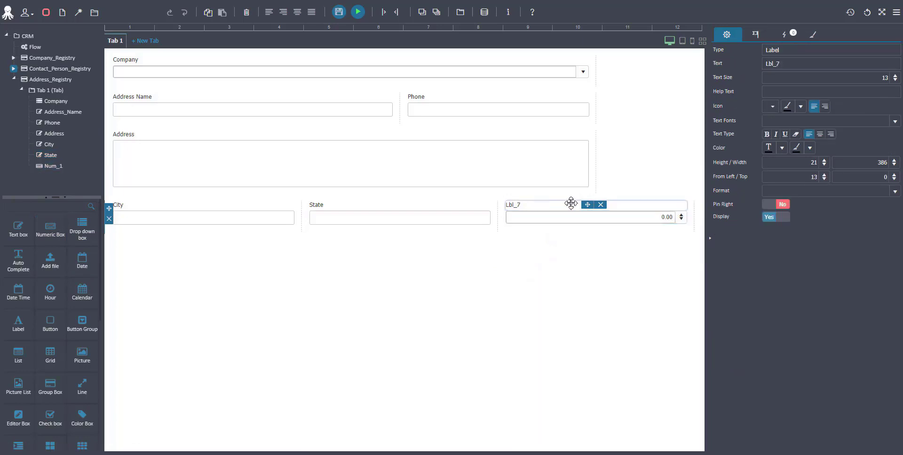
left_click(816, 67)
key("ctrl+a")
type("Zip C")
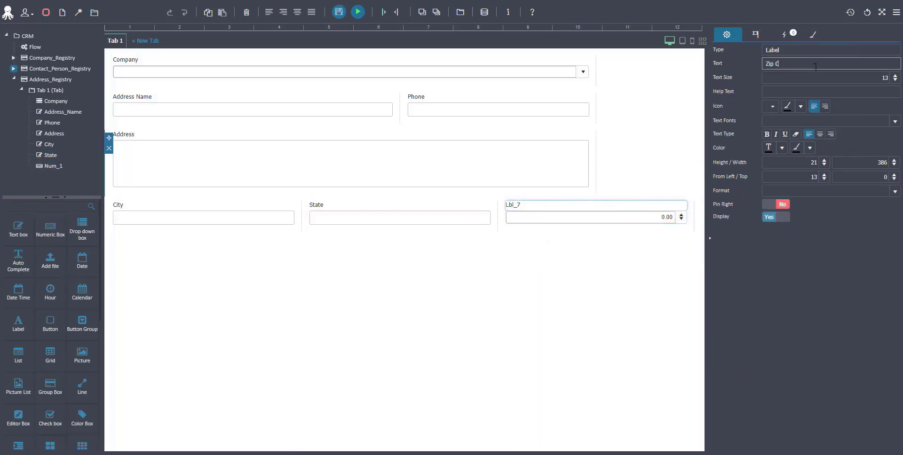
type("ode")
- Name the numeric box Zip_Code, narrow it to two grid columns and save the form
left_click(607, 219)
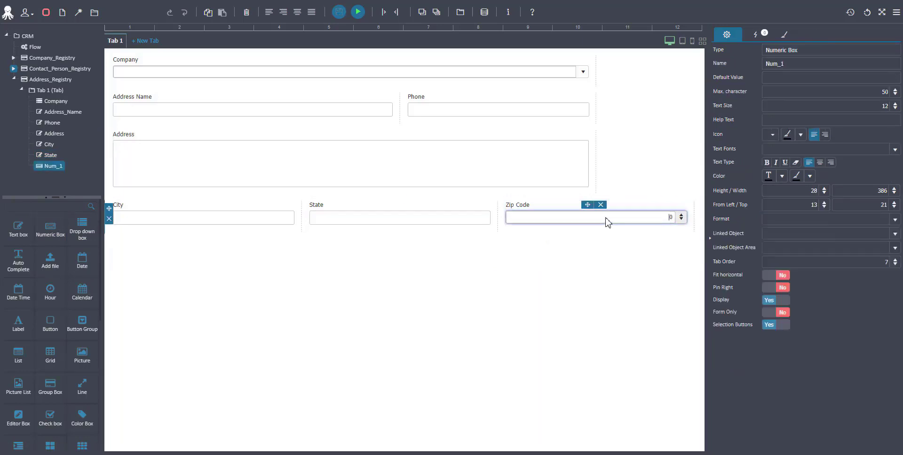
left_click(795, 70)
key("ctrl+a")
type("Zip_Code")
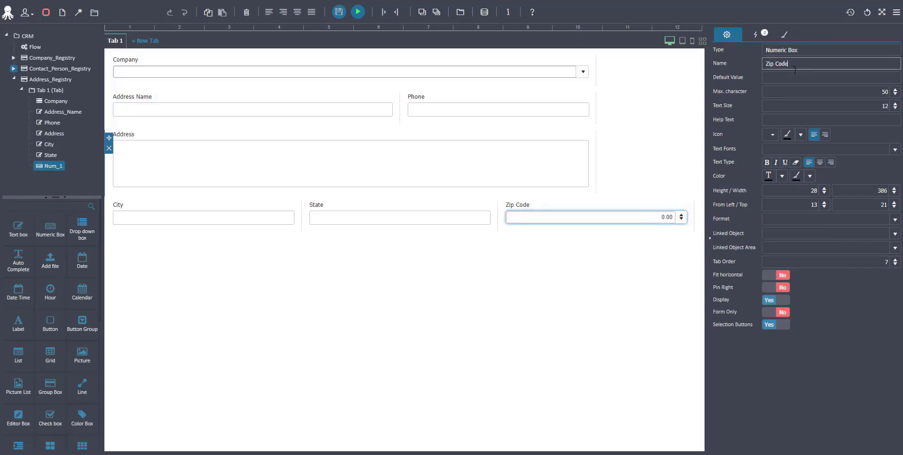
left_click_drag(694, 214, 645, 225)
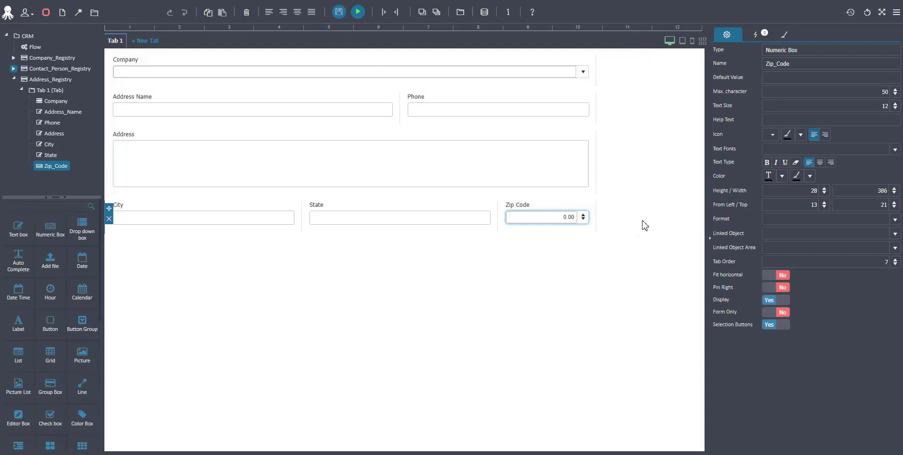
left_click(338, 14)
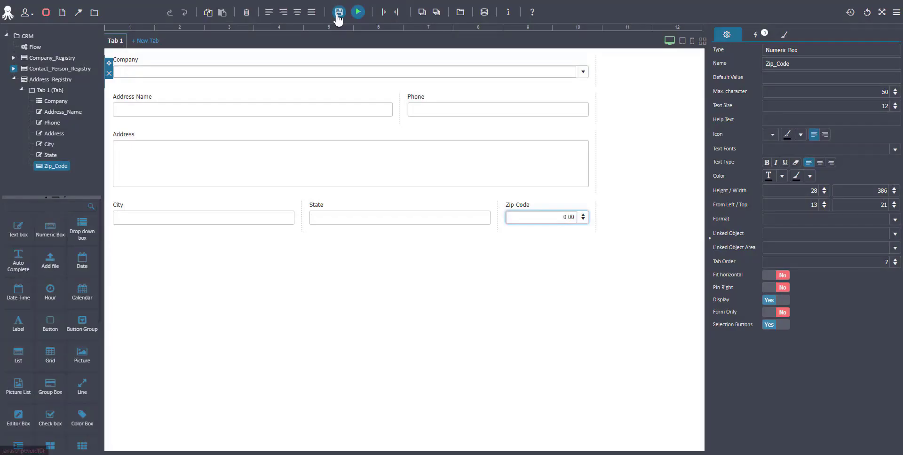
- Add the ready-made Record Selection action to the Address Name field
left_click(360, 108)
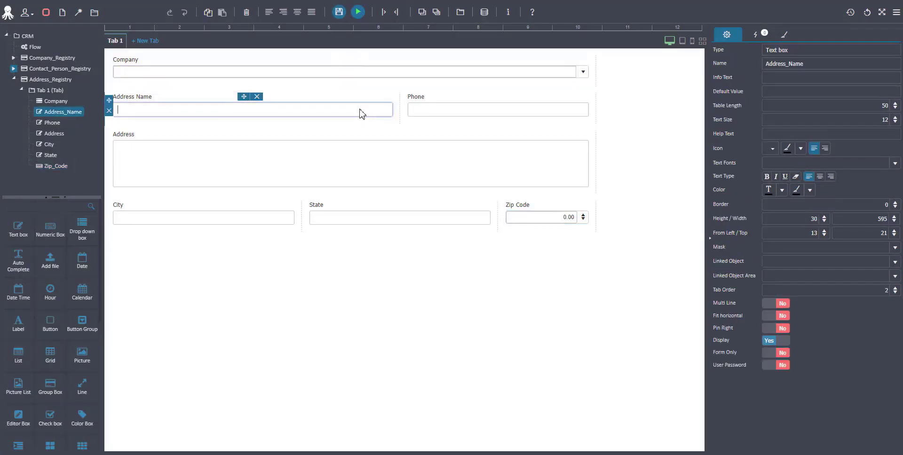
left_click(757, 36)
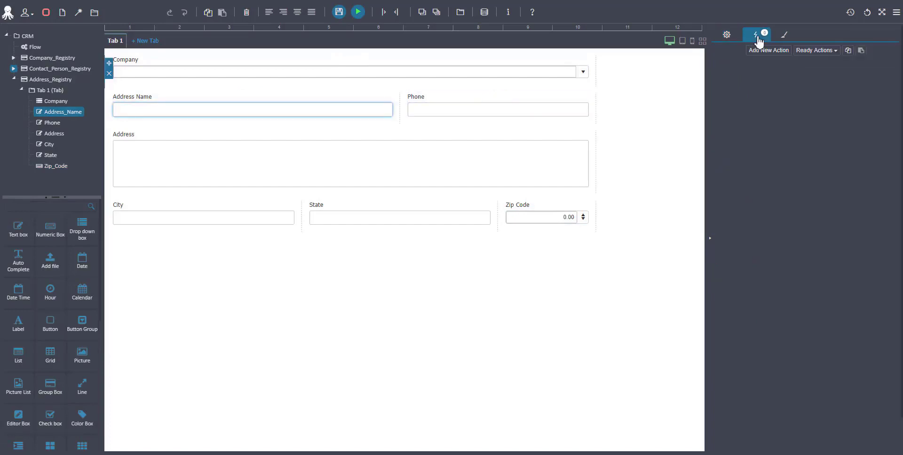
left_click(818, 51)
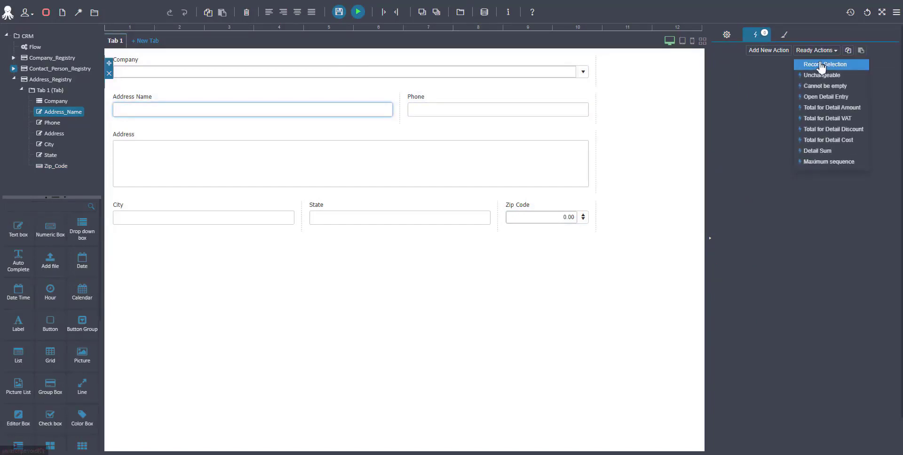
left_click(821, 65)
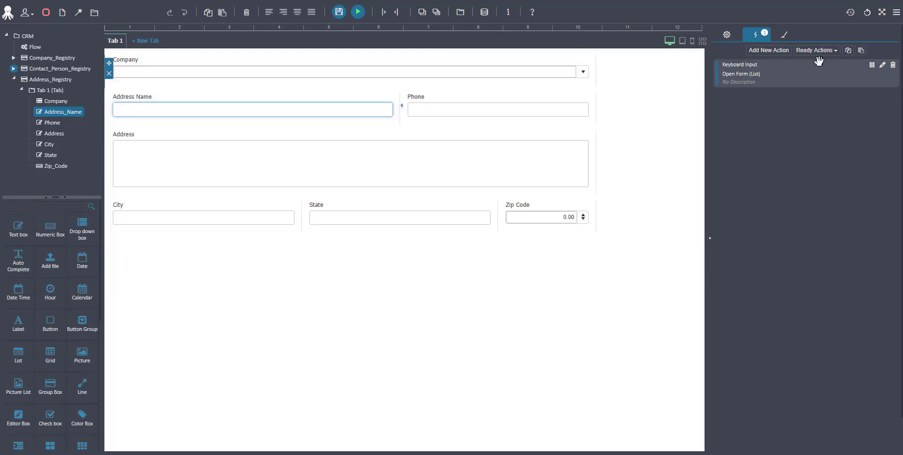
- Open the new action's SQL query in the query builder and add UserTableID from the XP_AddressRegistry table
left_click(884, 67)
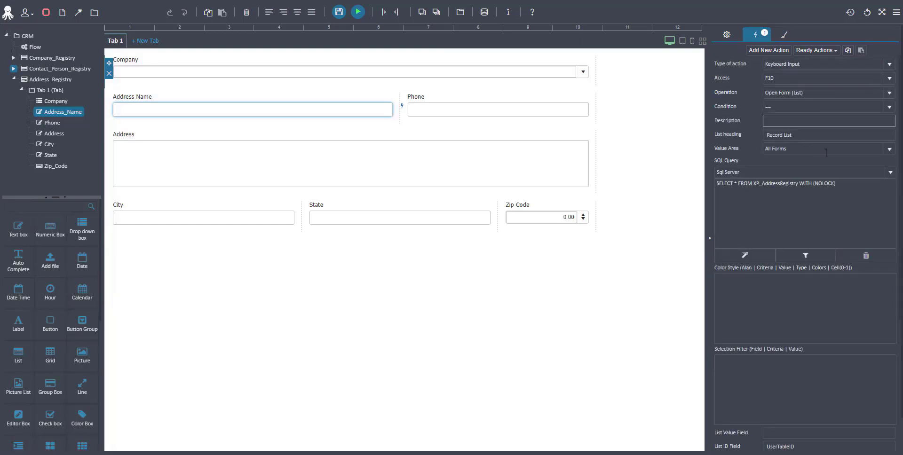
left_click(747, 256)
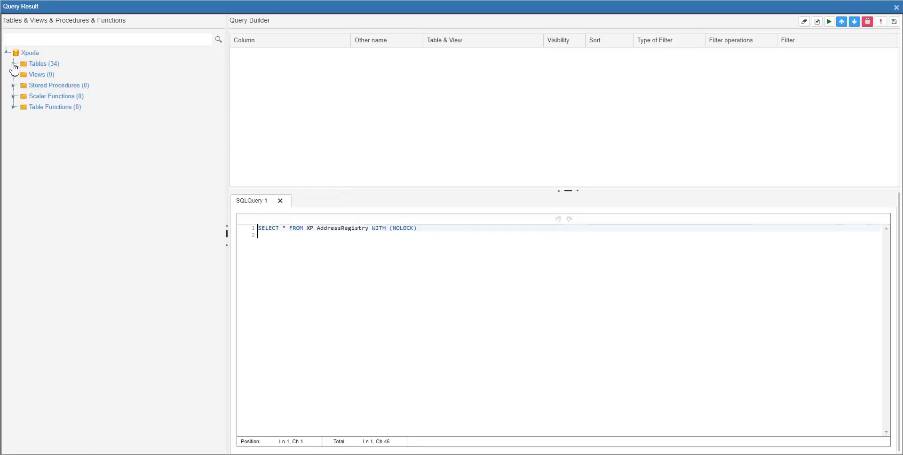
left_click(13, 64)
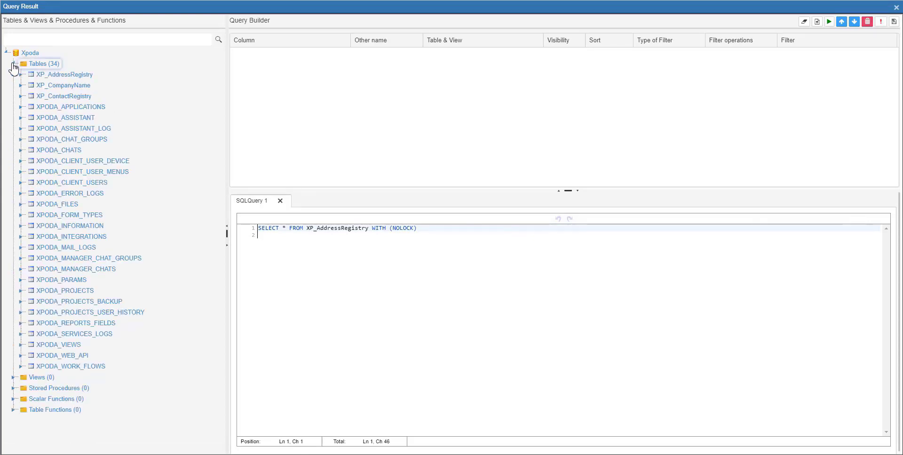
left_click(20, 74)
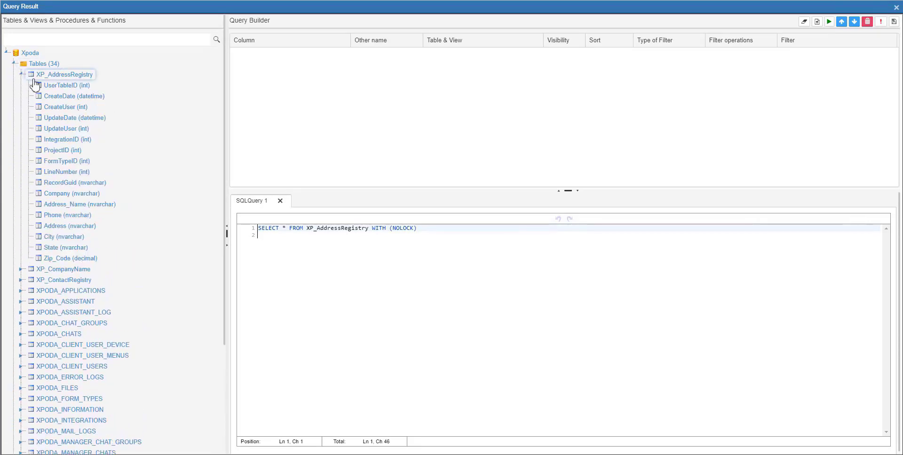
left_click_drag(52, 85, 267, 90)
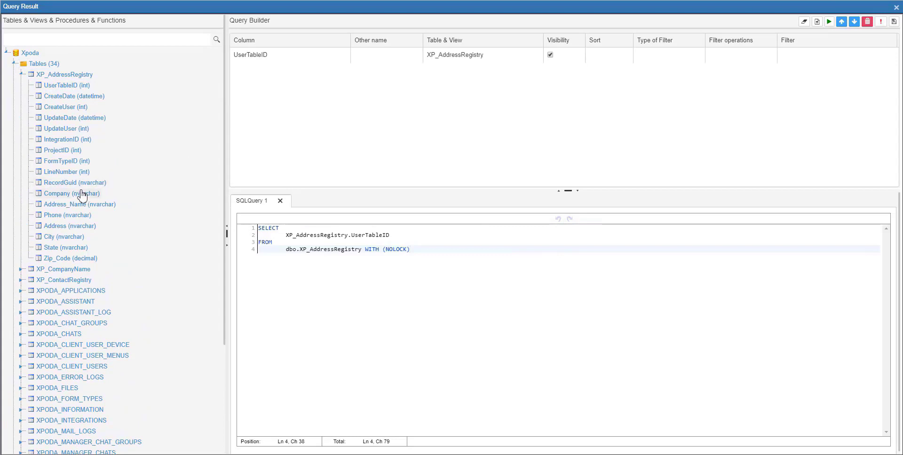
- Add Company_Name from XP_CompanyName with a LEFT join, using master field Company and join field UserTableID
left_click(20, 270)
left_click_drag(77, 389, 273, 149)
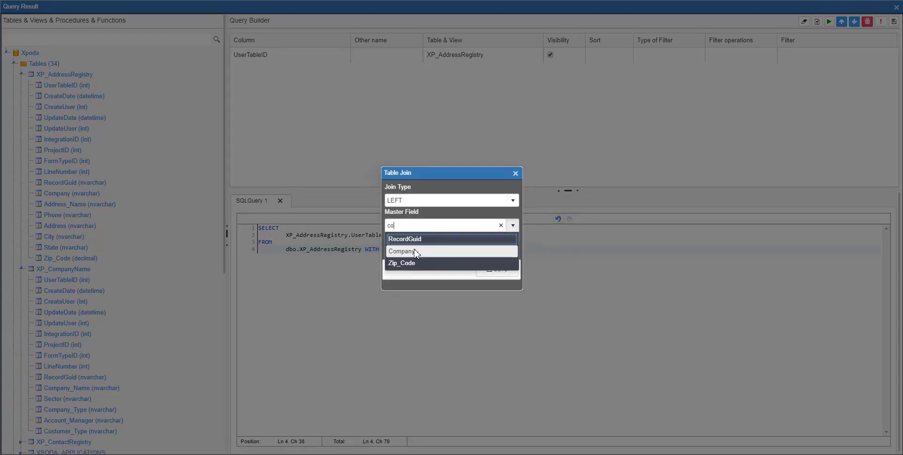
left_click(417, 252)
left_click(415, 253)
type("us")
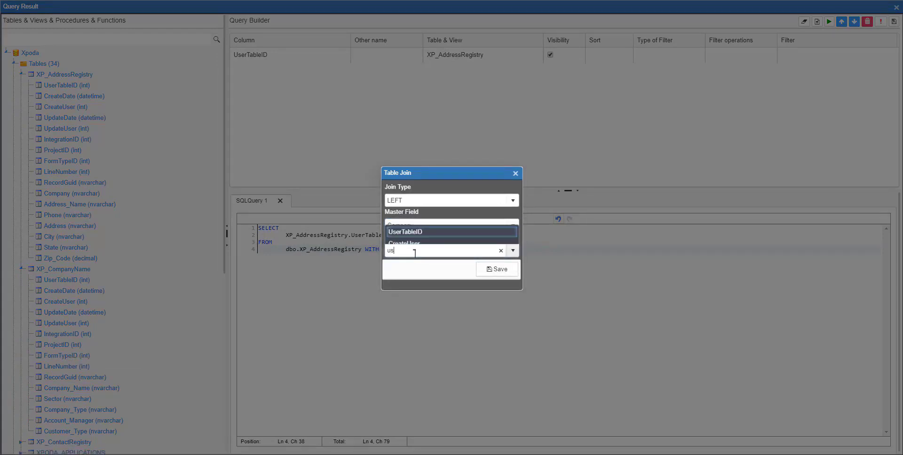
left_click(409, 201)
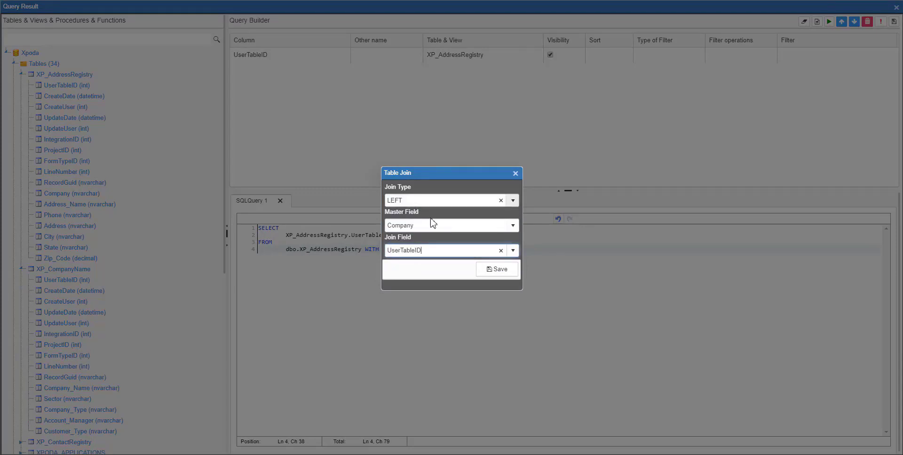
left_click(486, 270)
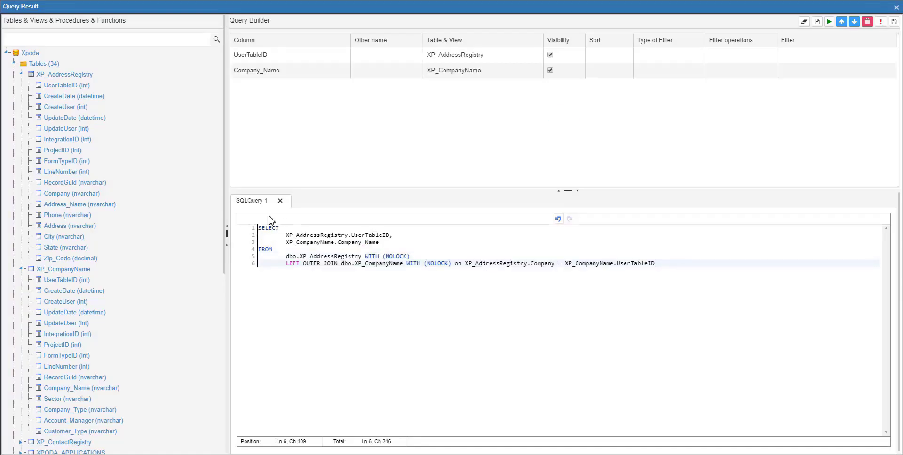
- Add the Address_Name, Phone, Address, City, State and Zip_Code columns of XP_AddressRegistry to the query
left_click_drag(113, 207, 322, 131)
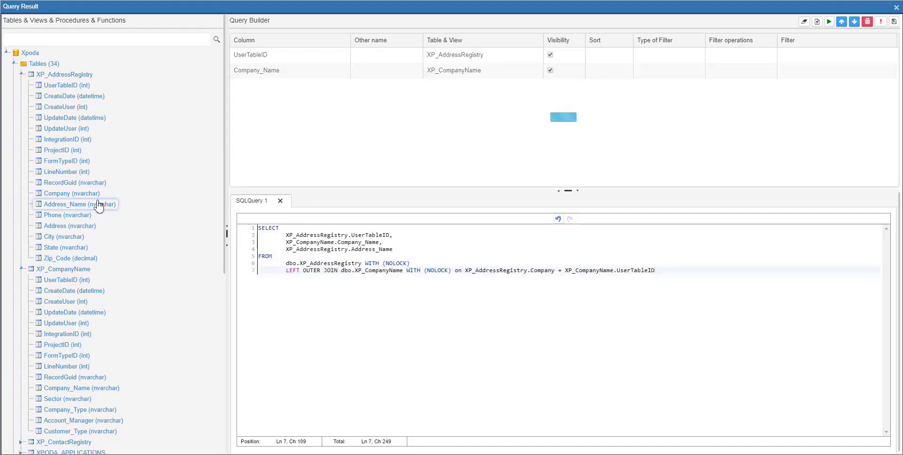
left_click_drag(82, 217, 316, 163)
left_click_drag(62, 227, 290, 163)
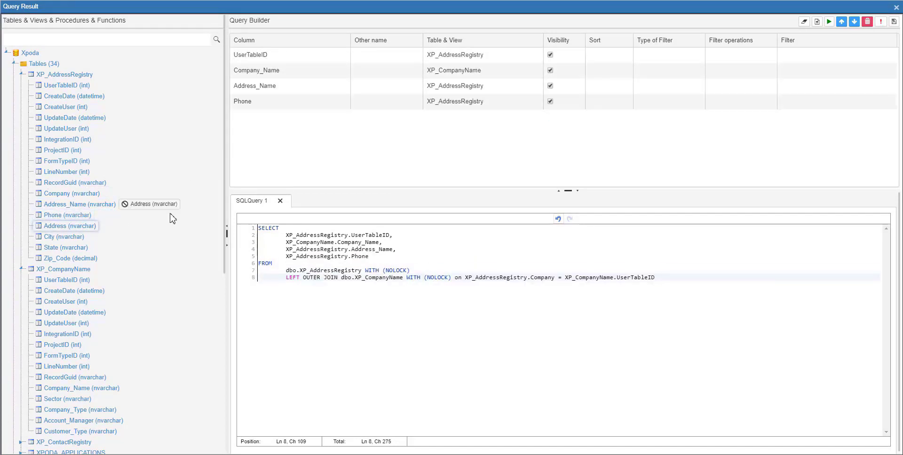
left_click_drag(69, 241, 275, 178)
left_click_drag(82, 262, 259, 181)
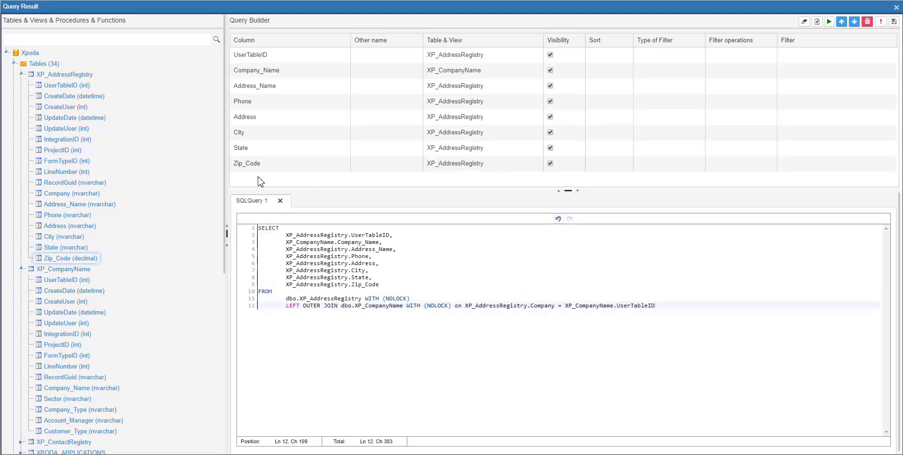
- Give the query columns Company_Name, Address_Name and Zip_Code the aliases Company, Address Name and Zip Code
left_click(375, 72)
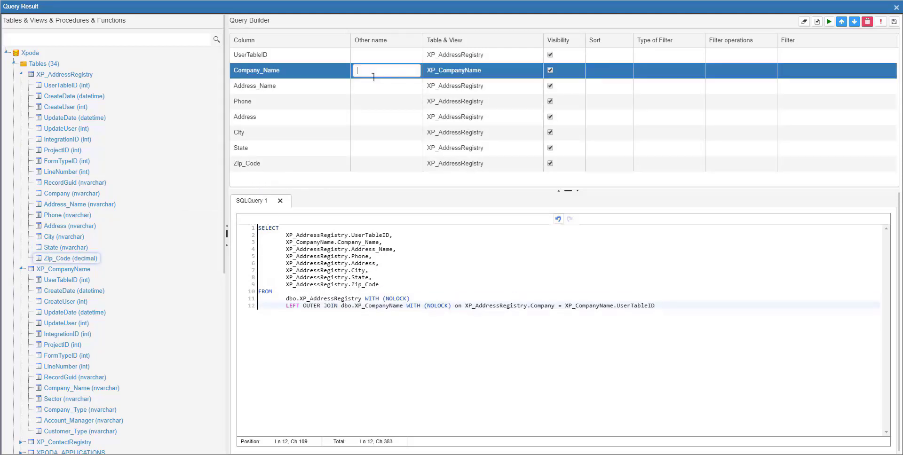
type("Company")
key("Return")
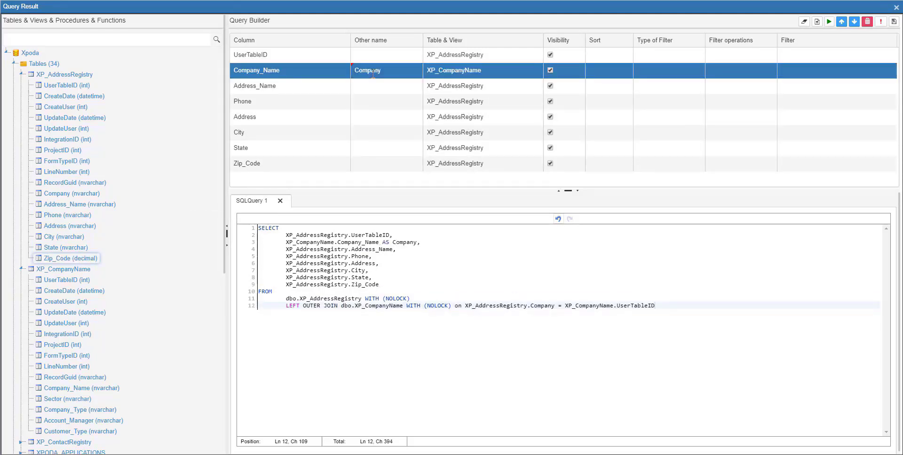
left_click(371, 86)
type("Addr")
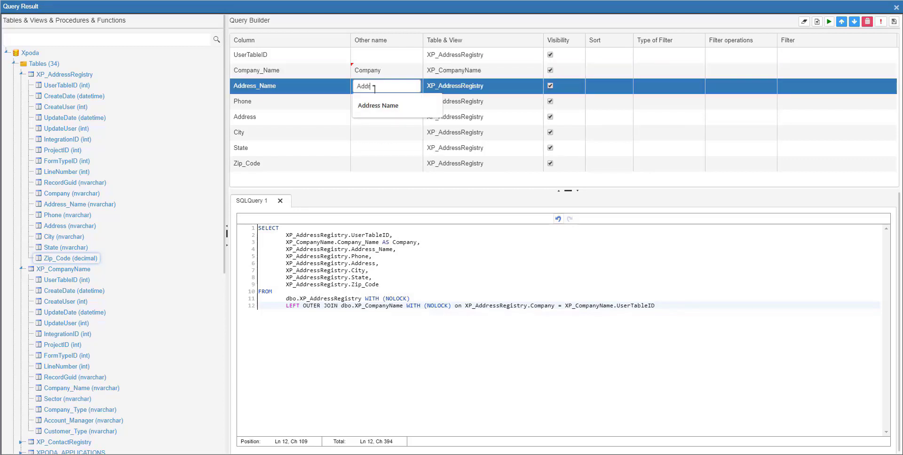
type("ess Name")
key("Return")
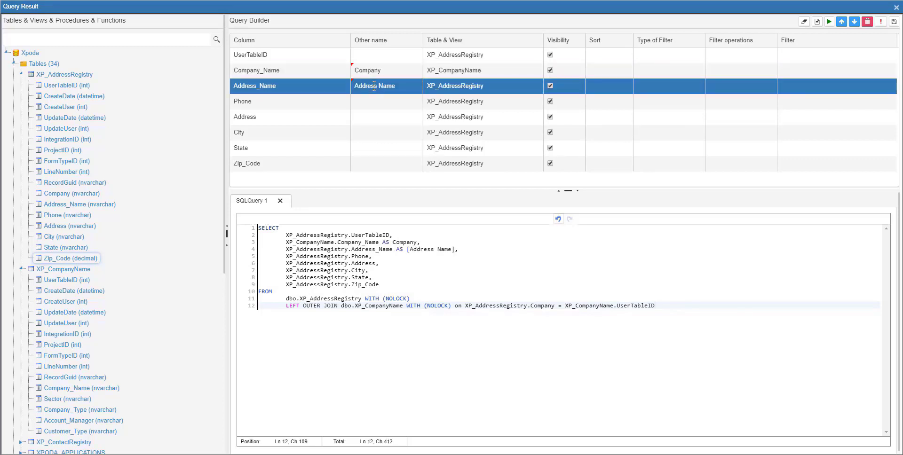
left_click(387, 164)
type("Z")
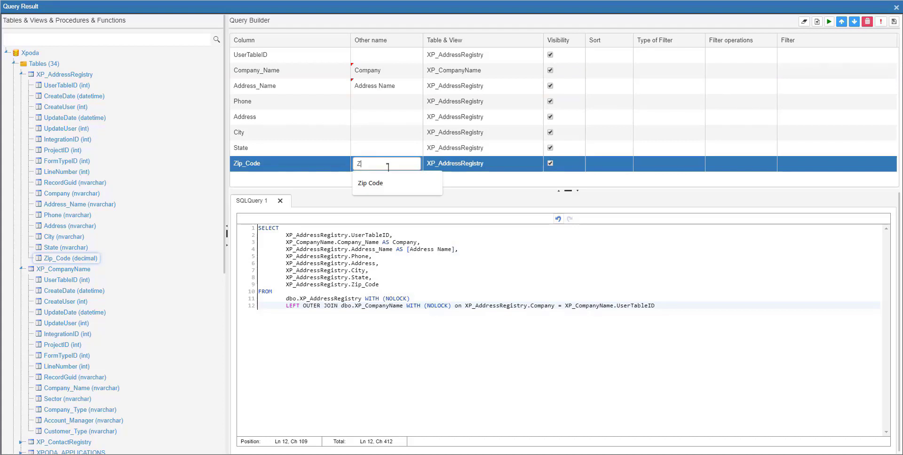
type("ip Code")
key("Return")
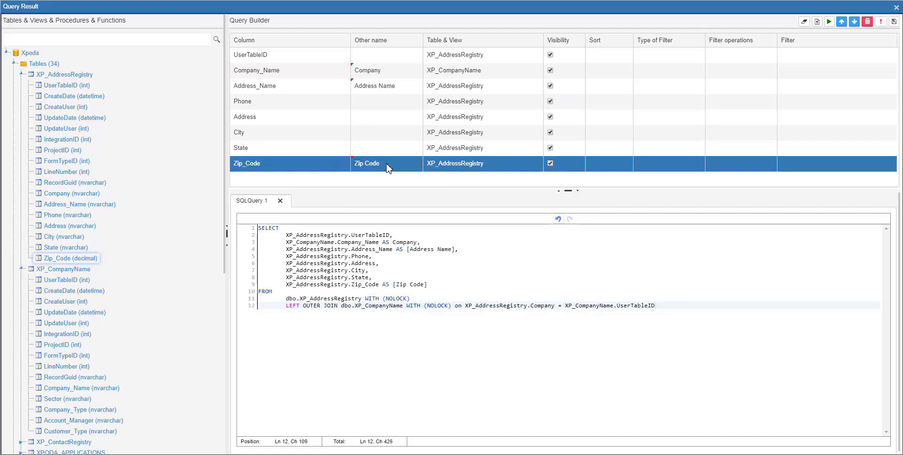
- Save the built query, the Record Selection action and the Address_Registry form
left_click(895, 22)
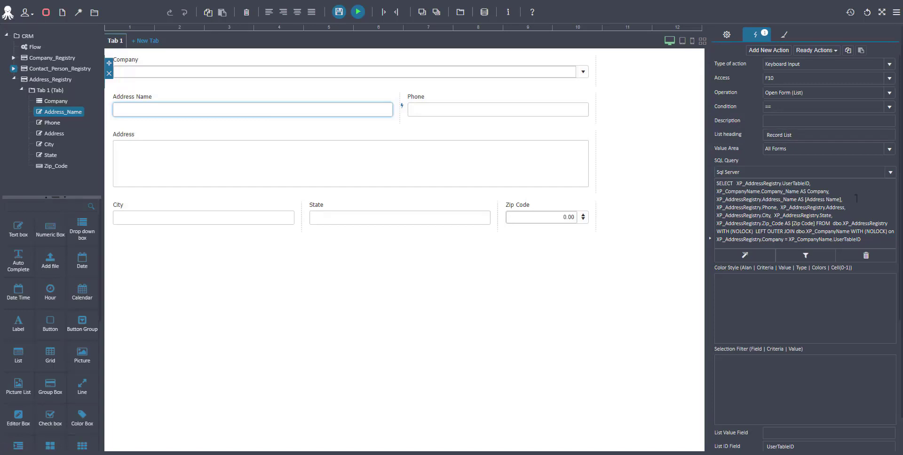
scroll(854, 320, "down", 6)
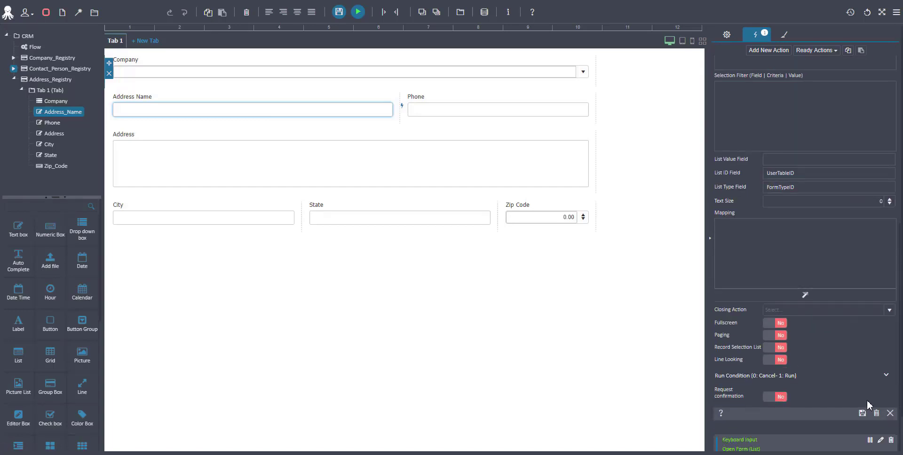
left_click(863, 413)
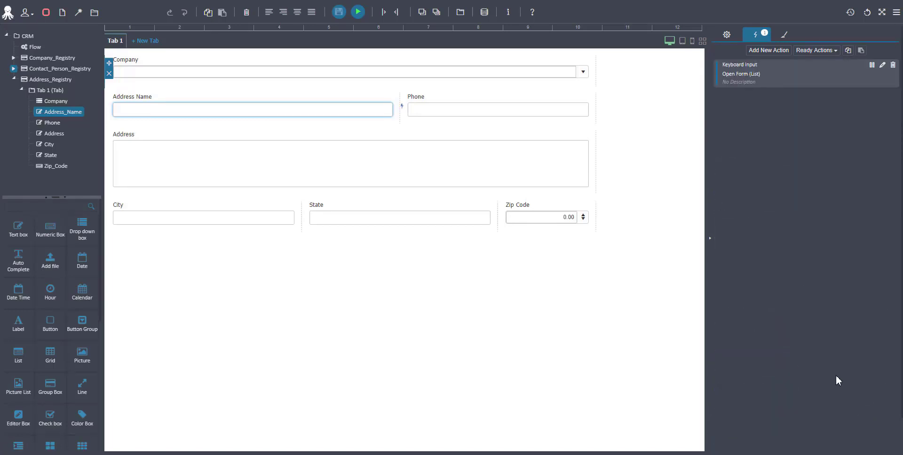
left_click(339, 11)
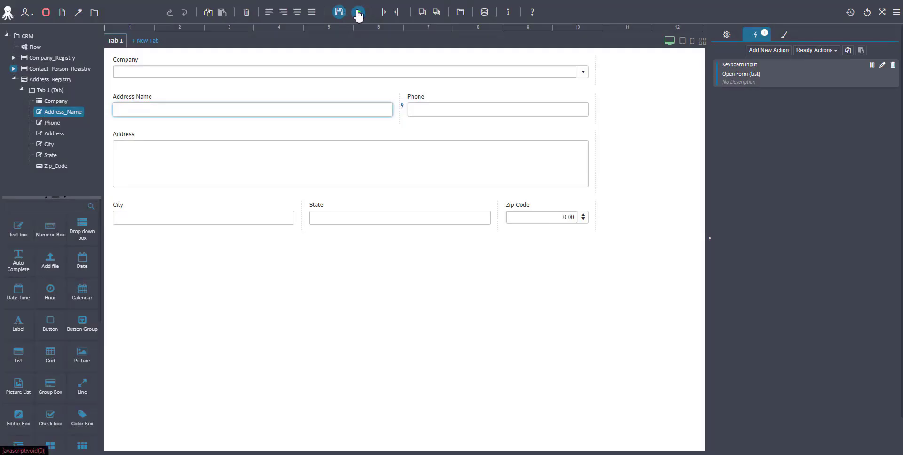
- Run the Address_Registry form and fill in a record with company Xpoda, address name Academy and the phone number
left_click(359, 14)
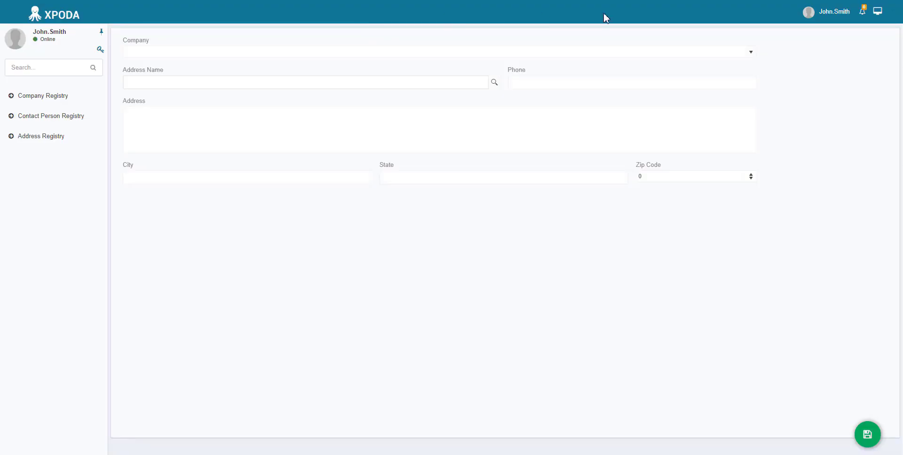
left_click(750, 52)
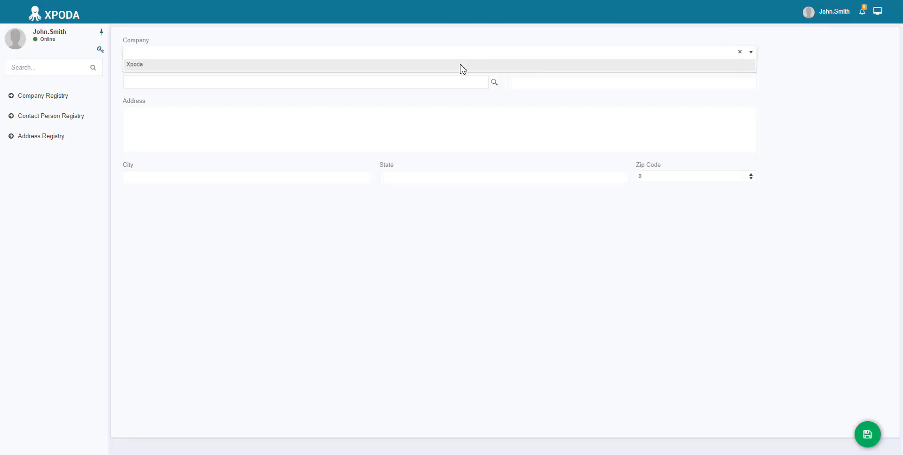
left_click(462, 66)
left_click(417, 84)
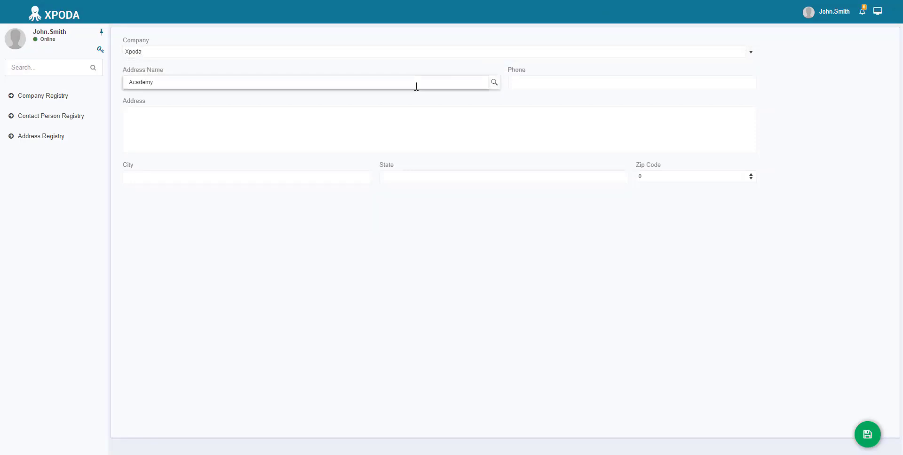
type("Academy")
left_click(547, 84)
type("111) 111-1")
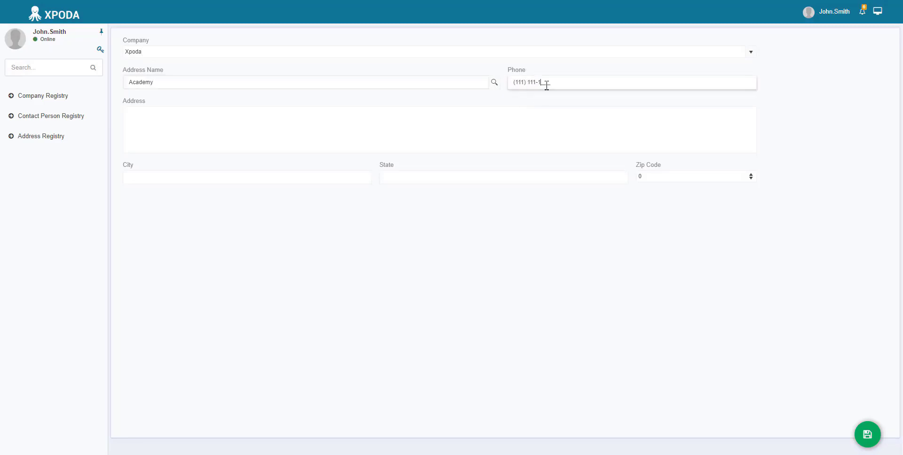
type("111")
- Fill in the record's street address, city, state and zip code
left_click(492, 127)
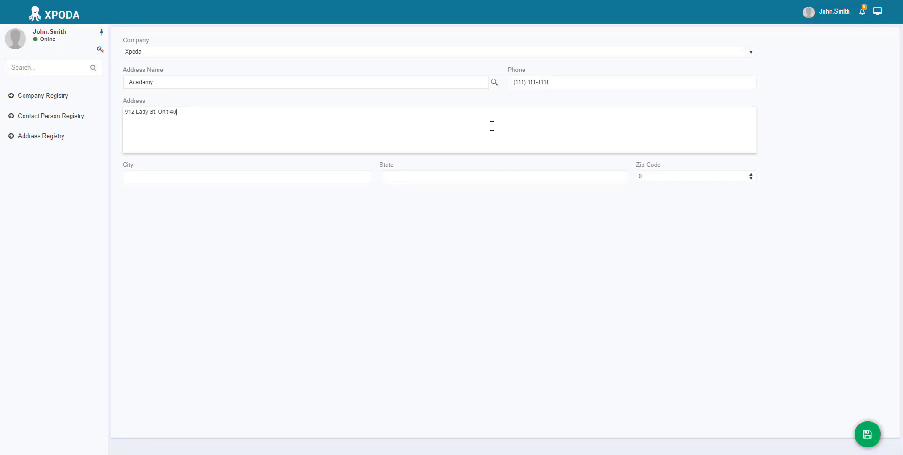
left_click(354, 177)
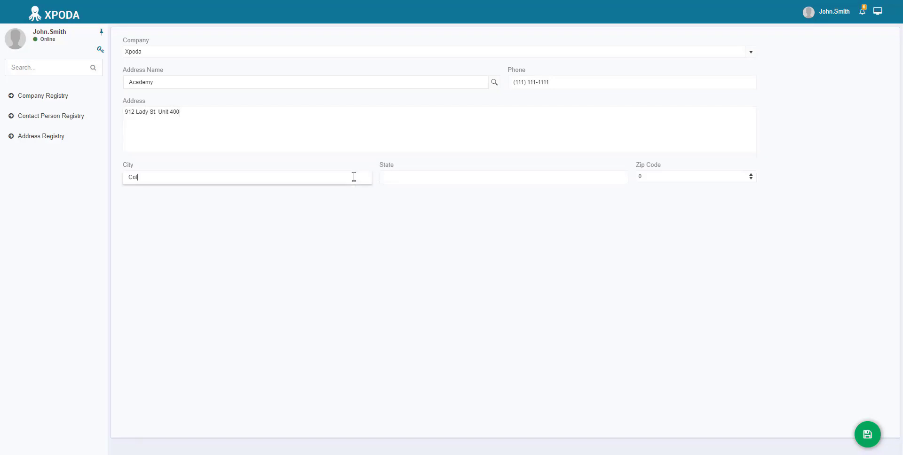
left_click(409, 180)
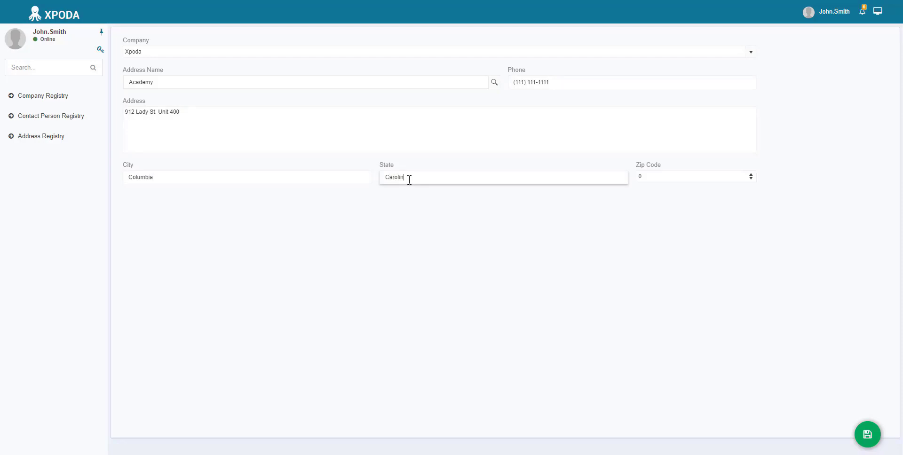
left_click(676, 180)
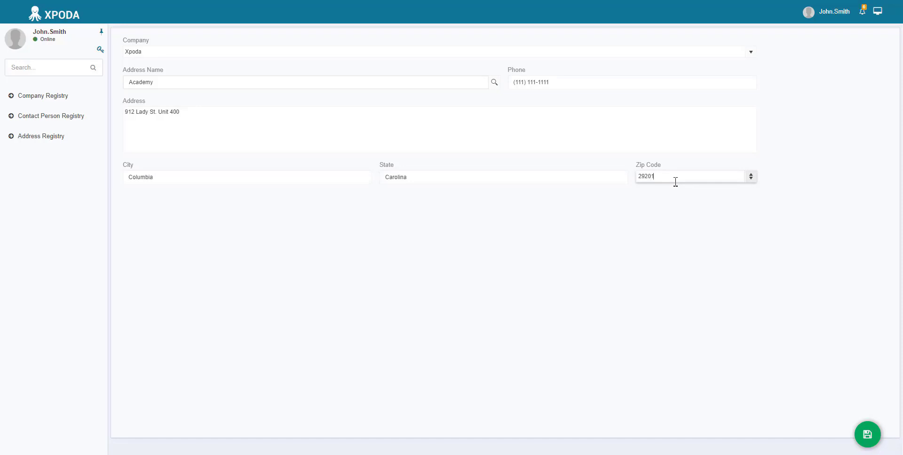
- Save the address record and open the record selection list of Address Name
left_click(869, 436)
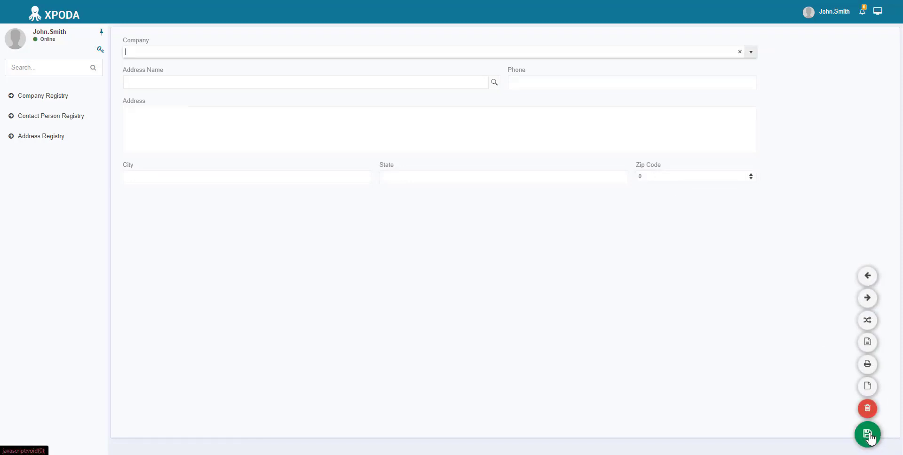
left_click(495, 82)
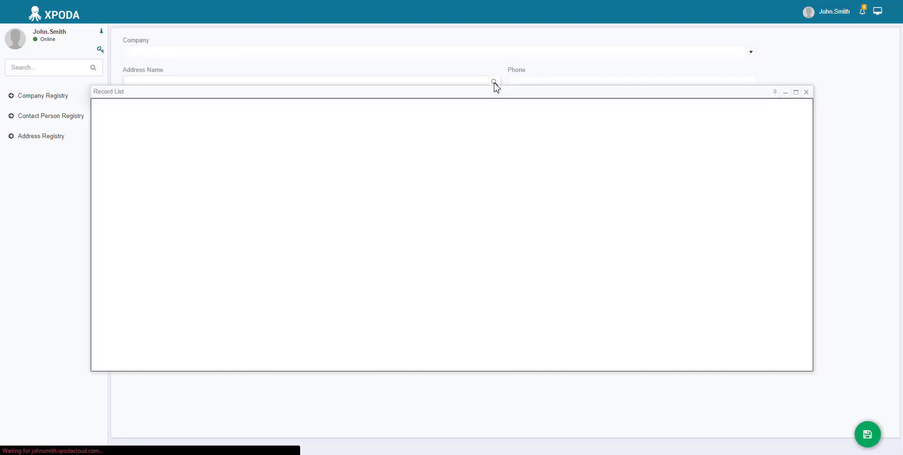